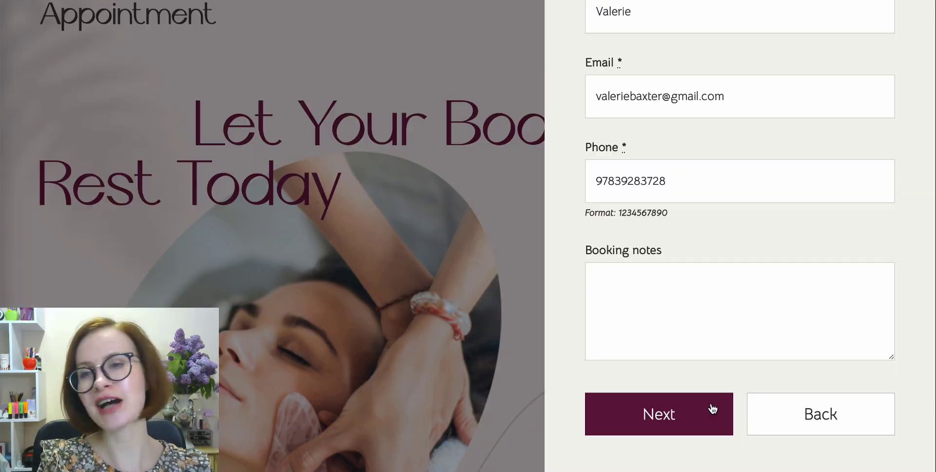
- Continue the booking from the customer details to the payment stage and choose Credit card (Stripe) as the payment method
{"action": "left_click", "coordinate": [712, 408]}
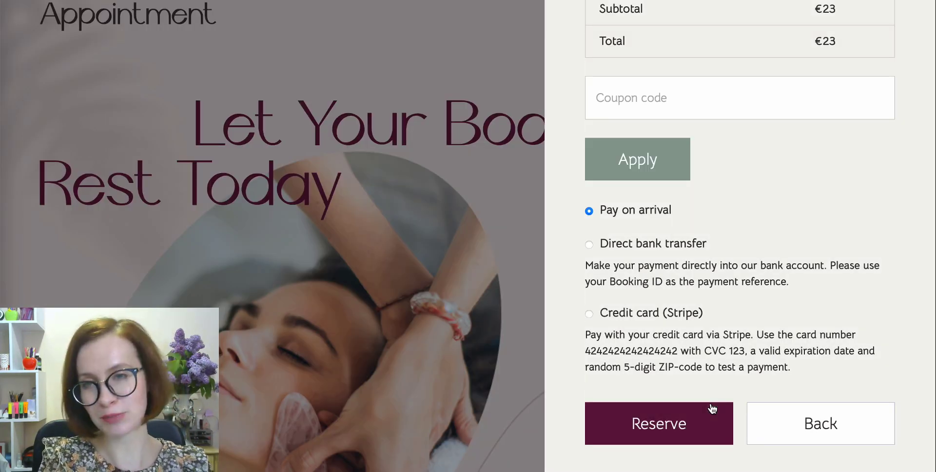
{"action": "left_click", "coordinate": [667, 315]}
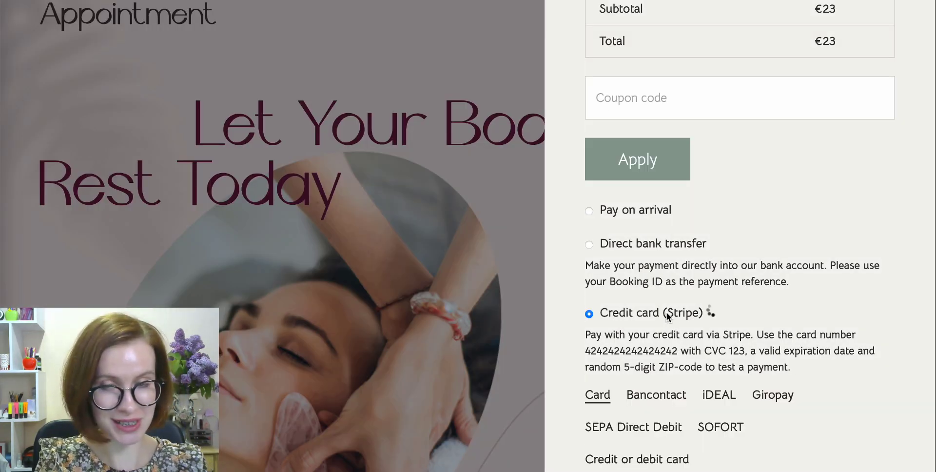
{"action": "scroll", "coordinate": [665, 312], "scroll_direction": "down", "scroll_amount": 3}
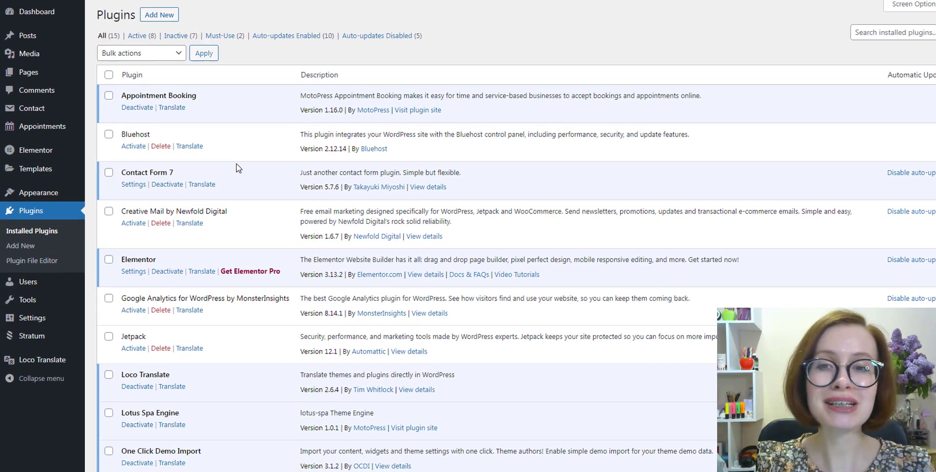
- In the WordPress admin, open the Stripe payment method's settings for Appointments and review its payment options
{"action": "mouse_move", "coordinate": [56, 121]}
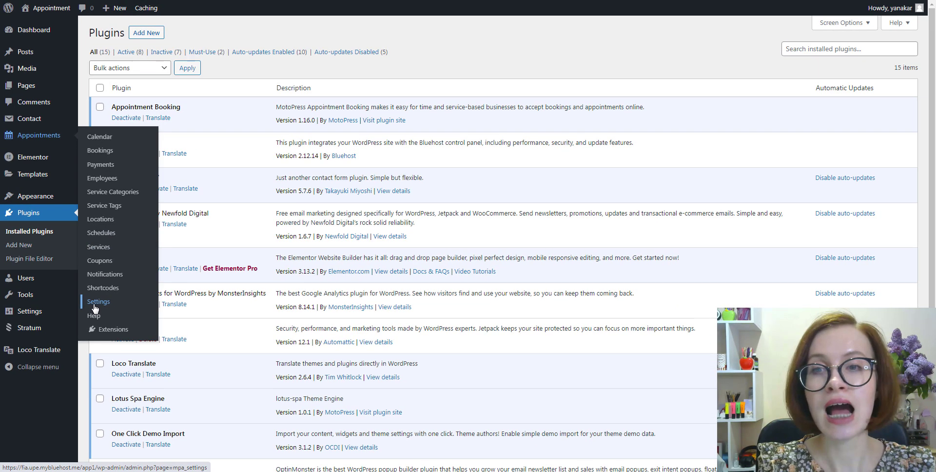
{"action": "left_click", "coordinate": [95, 305]}
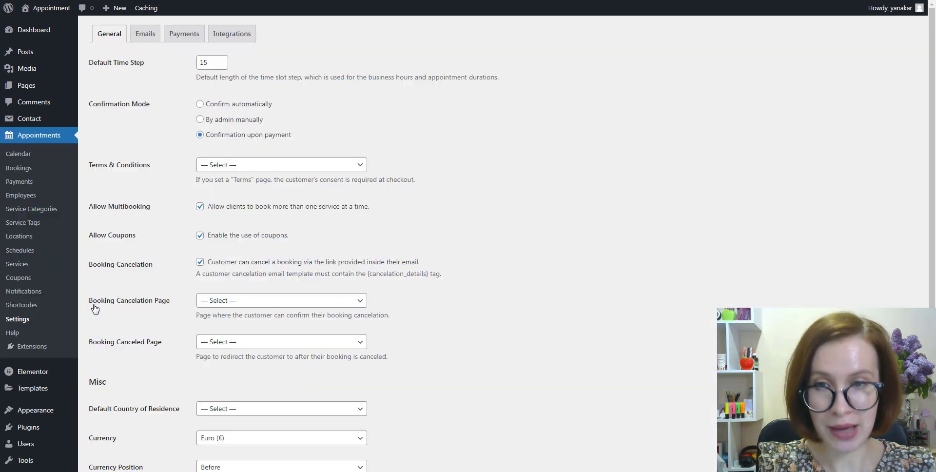
{"action": "left_click", "coordinate": [185, 43]}
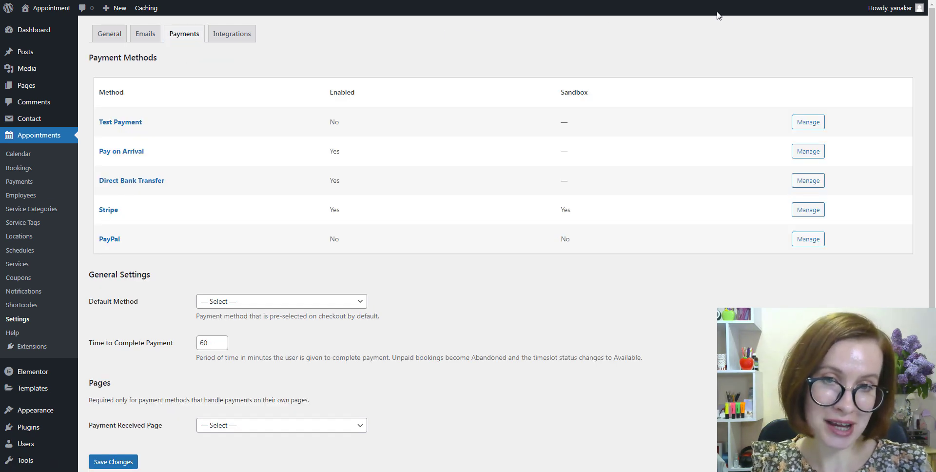
{"action": "left_click", "coordinate": [809, 211]}
{"action": "scroll", "coordinate": [506, 244], "scroll_direction": "down", "scroll_amount": 2}
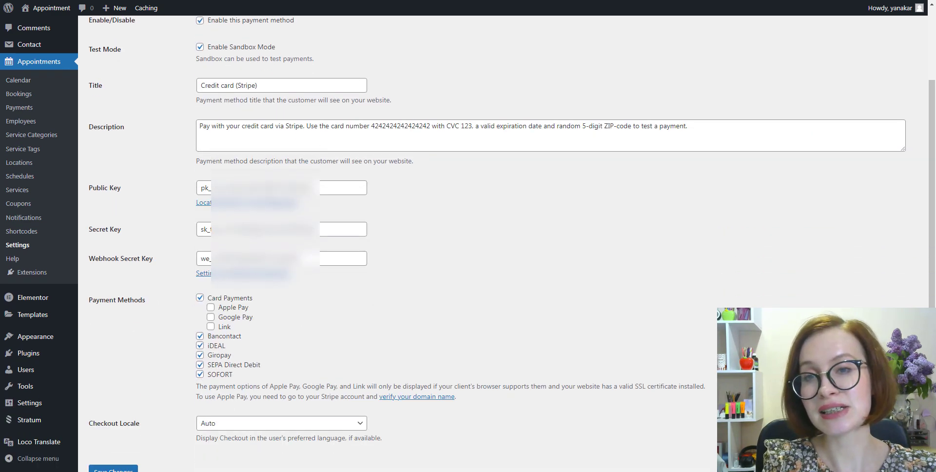
{"action": "scroll", "coordinate": [507, 243], "scroll_direction": "down", "scroll_amount": 1}
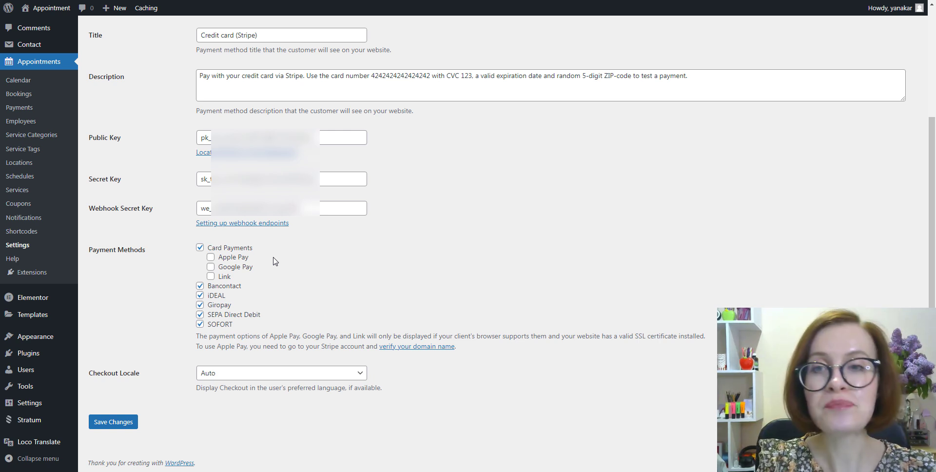
- Follow the domain verification guide to Stripe's Apple Pay settings and start adding a new web domain
{"action": "left_click", "coordinate": [417, 347]}
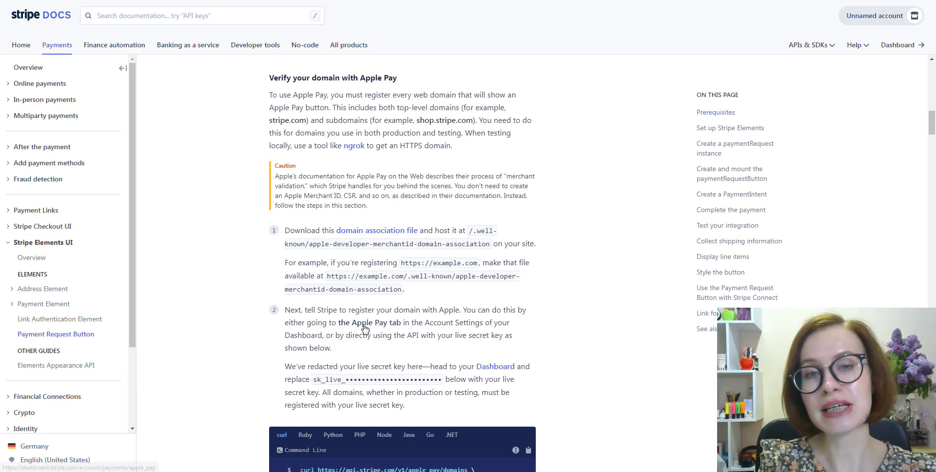
{"action": "left_click", "coordinate": [363, 330]}
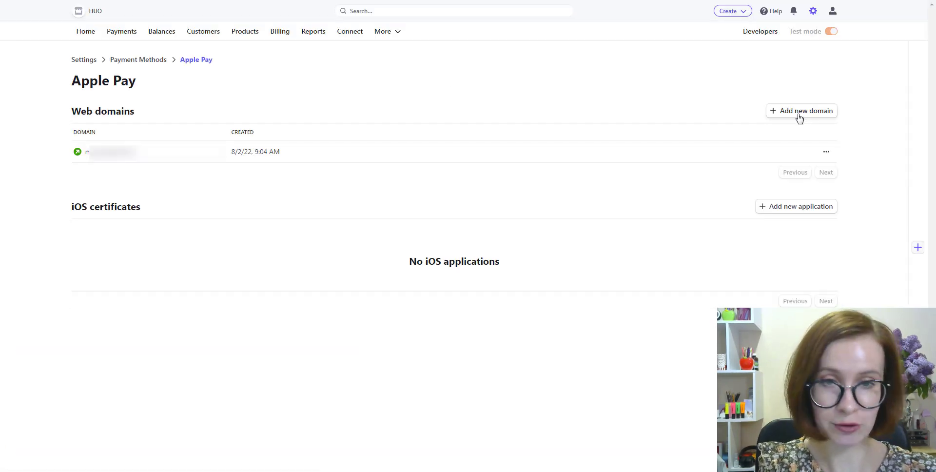
{"action": "left_click", "coordinate": [799, 112]}
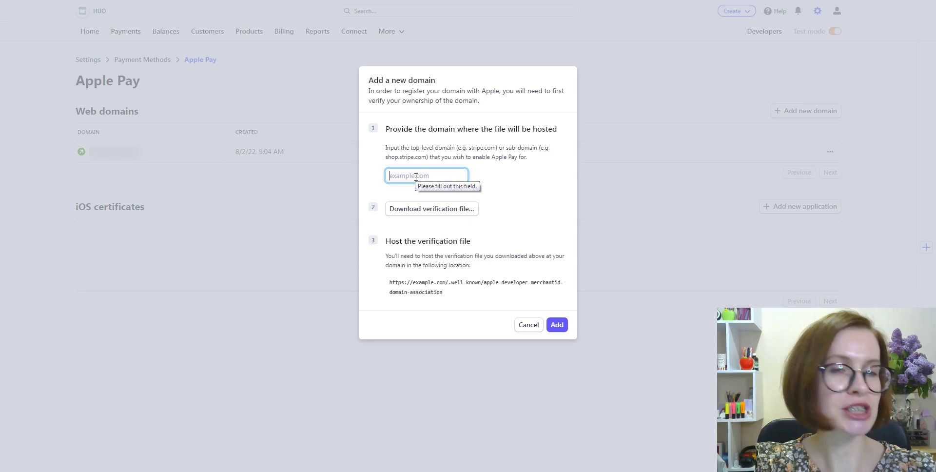
- Paste the website's domain into the new Apple Pay domain form and download the verification file
{"action": "right_click", "coordinate": [397, 181]}
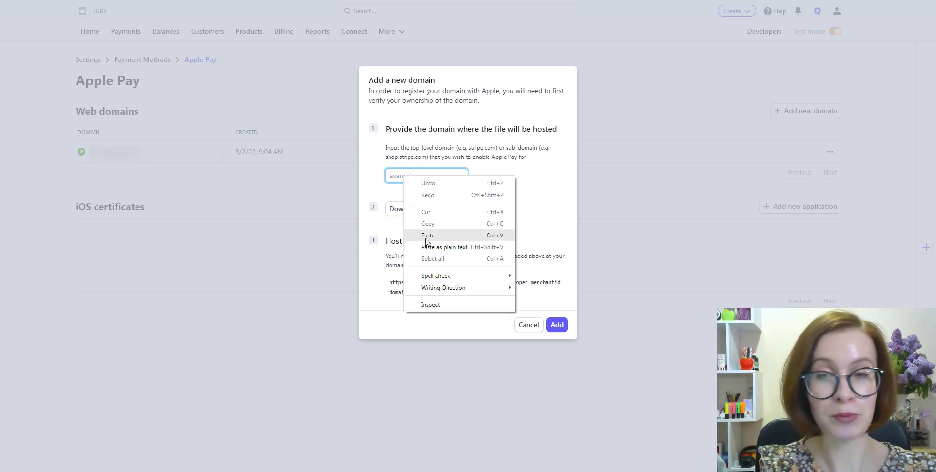
{"action": "left_click", "coordinate": [507, 234]}
{"action": "left_click", "coordinate": [506, 245]}
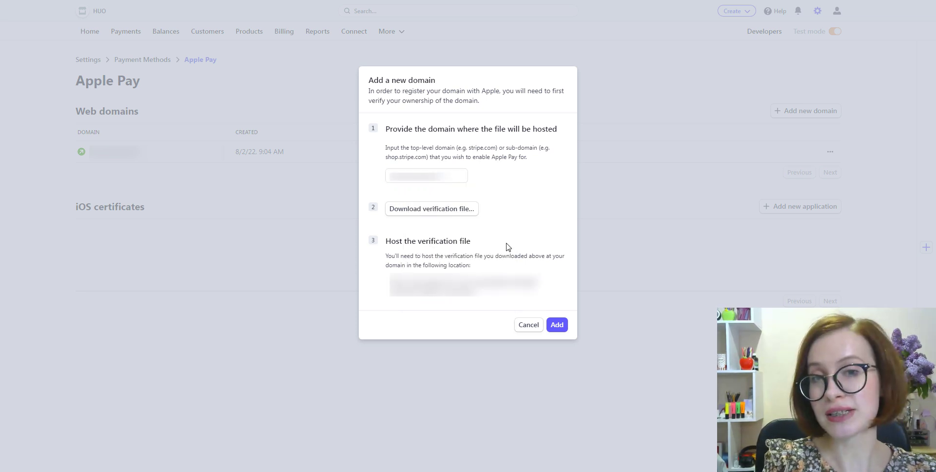
{"action": "left_click", "coordinate": [446, 211]}
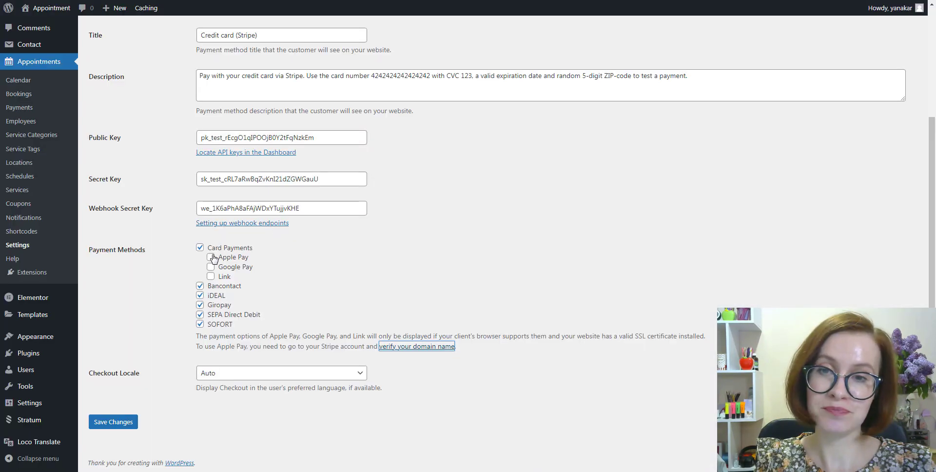
- In the WordPress Stripe settings, enable Apple Pay and Google Pay under Card Payments
{"action": "left_click", "coordinate": [212, 257]}
{"action": "left_click", "coordinate": [212, 267]}
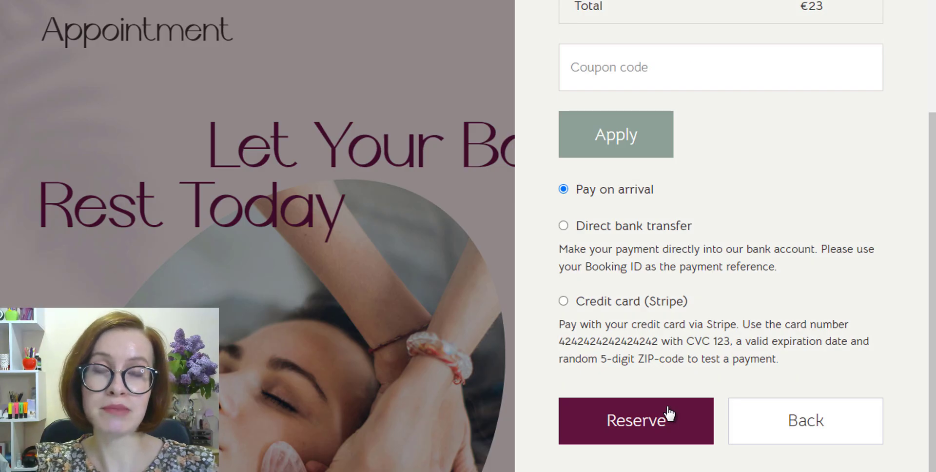
- On the website's booking checkout, select Credit card (Stripe) and pay the €23 booking with Google Pay
{"action": "left_click", "coordinate": [563, 301]}
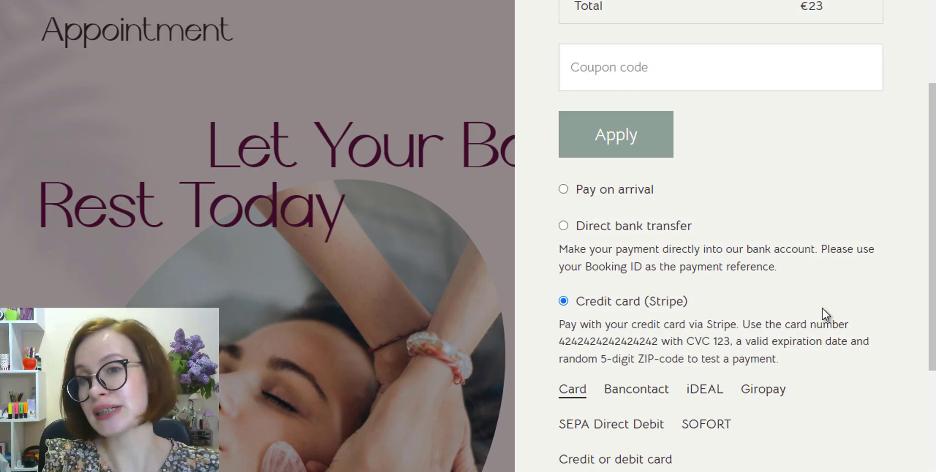
{"action": "scroll", "coordinate": [822, 312], "scroll_direction": "down", "scroll_amount": 2}
{"action": "scroll", "coordinate": [825, 309], "scroll_direction": "down", "scroll_amount": 2}
{"action": "scroll", "coordinate": [827, 309], "scroll_direction": "down", "scroll_amount": 2}
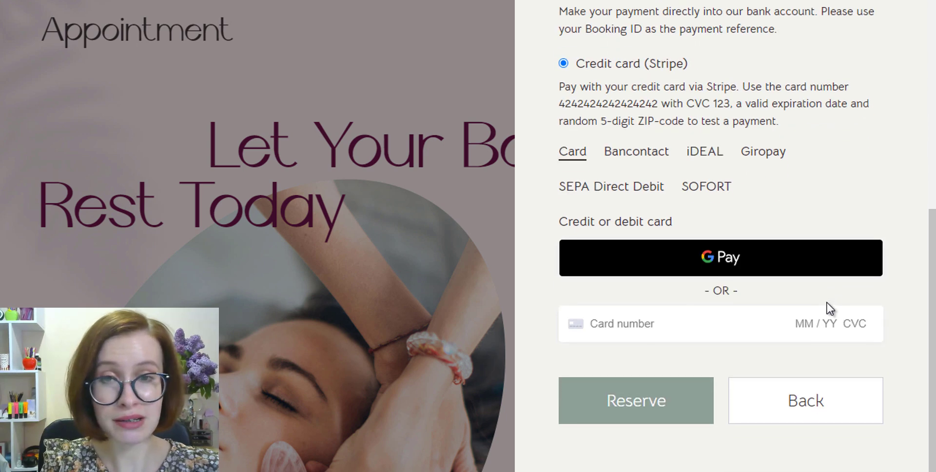
{"action": "left_click", "coordinate": [822, 273]}
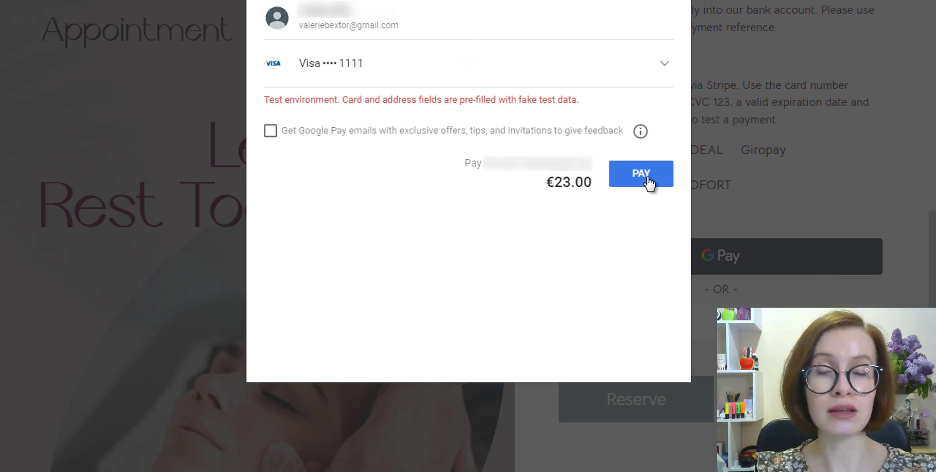
{"action": "left_click", "coordinate": [643, 175]}
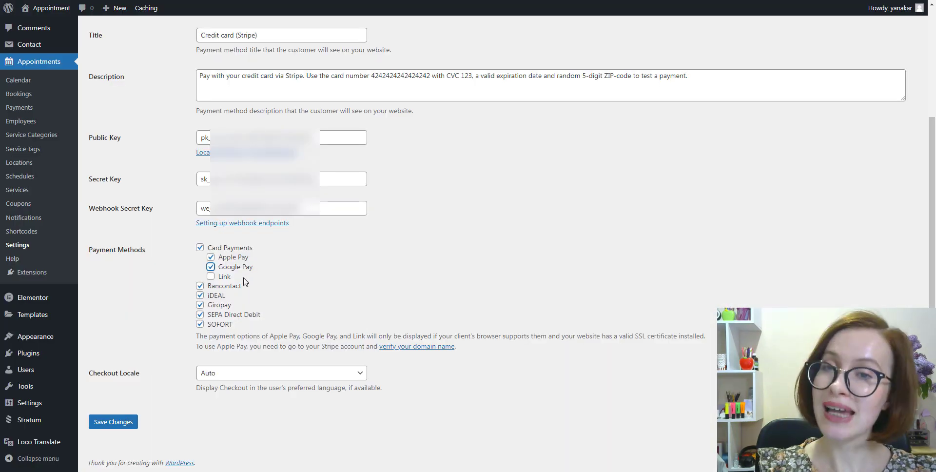
- Enable Link under Card Payments in the Stripe settings and choose Link at the Ayurvedic Spa Program's Stripe checkout
{"action": "left_click", "coordinate": [211, 276]}
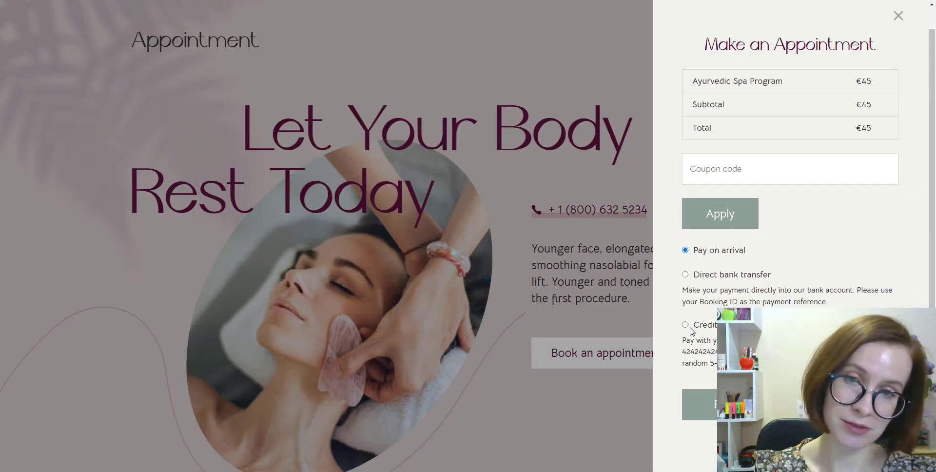
{"action": "left_click", "coordinate": [687, 325]}
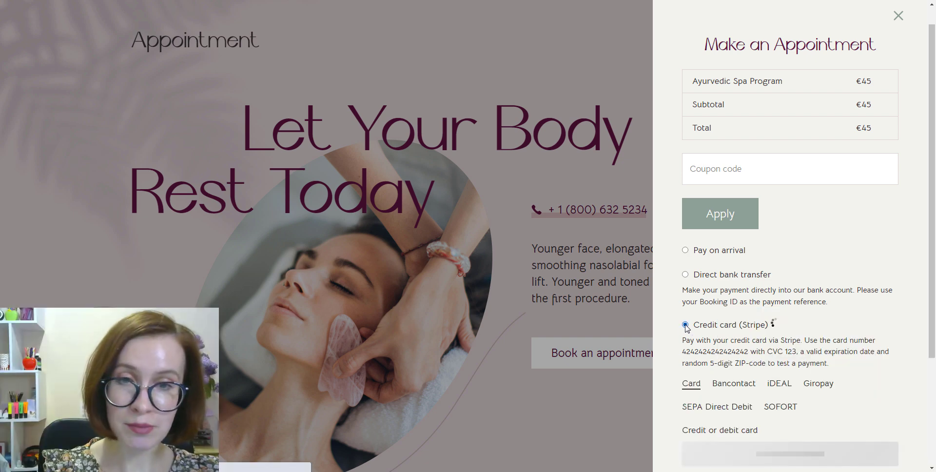
{"action": "scroll", "coordinate": [841, 362], "scroll_direction": "down", "scroll_amount": 2}
{"action": "left_click", "coordinate": [777, 357]}
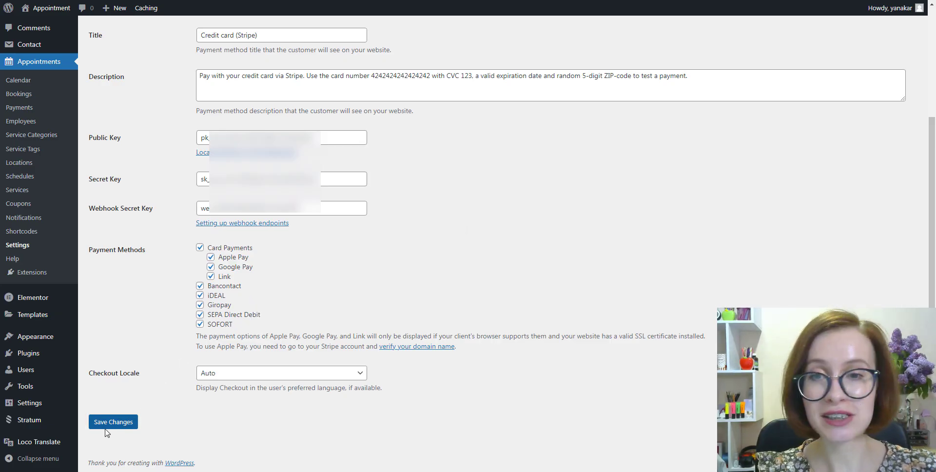
- Save the Stripe payment settings and test the Link payment option for Credit card (Stripe) on the €45 booking checkout
{"action": "left_click", "coordinate": [111, 430]}
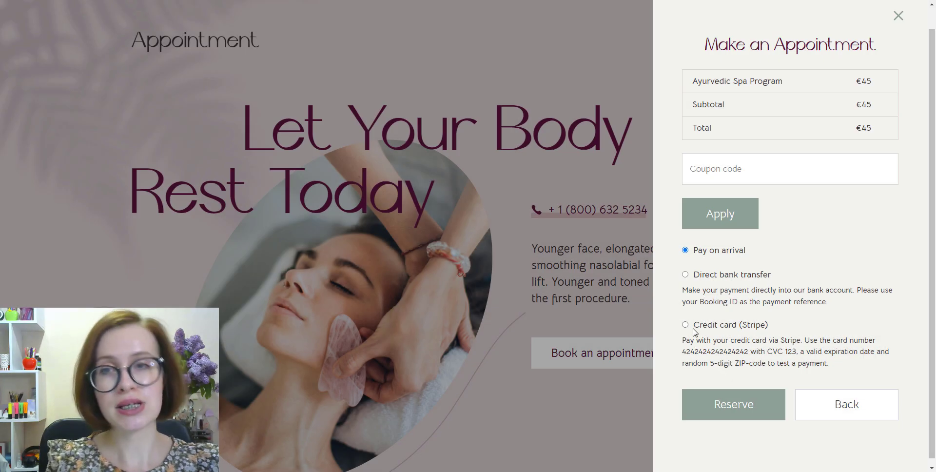
{"action": "left_click", "coordinate": [685, 325]}
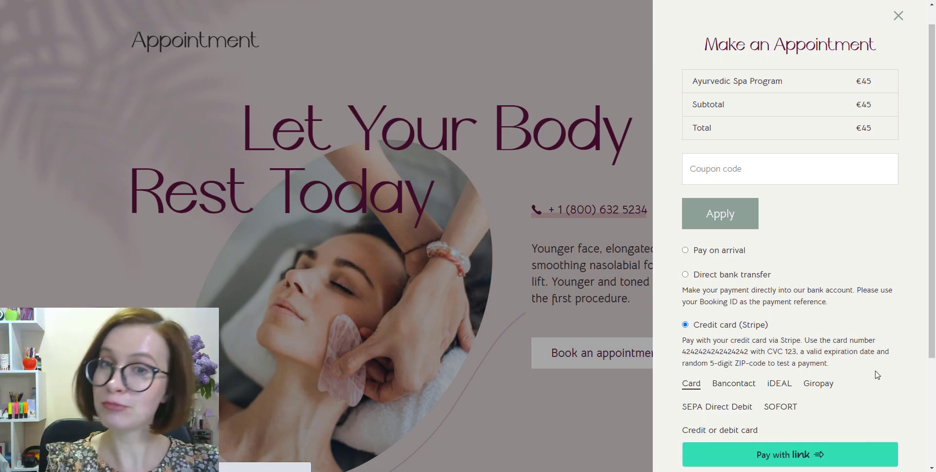
{"action": "scroll", "coordinate": [877, 378], "scroll_direction": "down", "scroll_amount": 1}
{"action": "scroll", "coordinate": [876, 378], "scroll_direction": "down", "scroll_amount": 2}
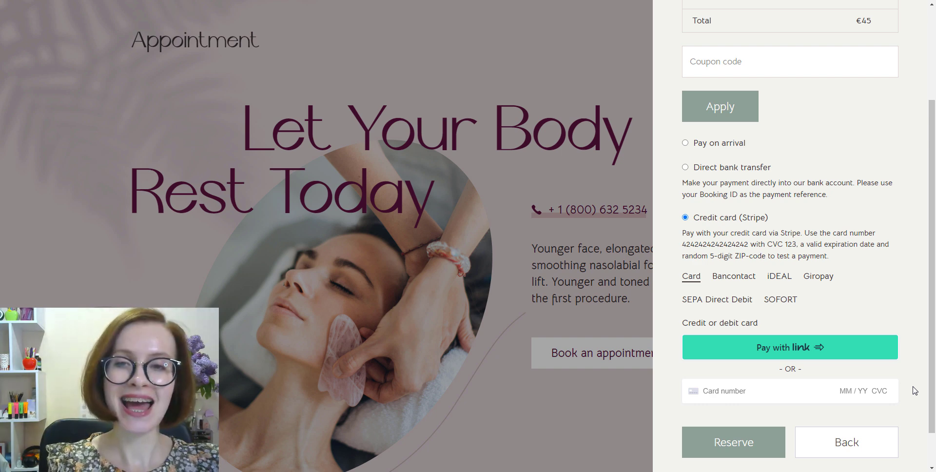
{"action": "left_click", "coordinate": [784, 358]}
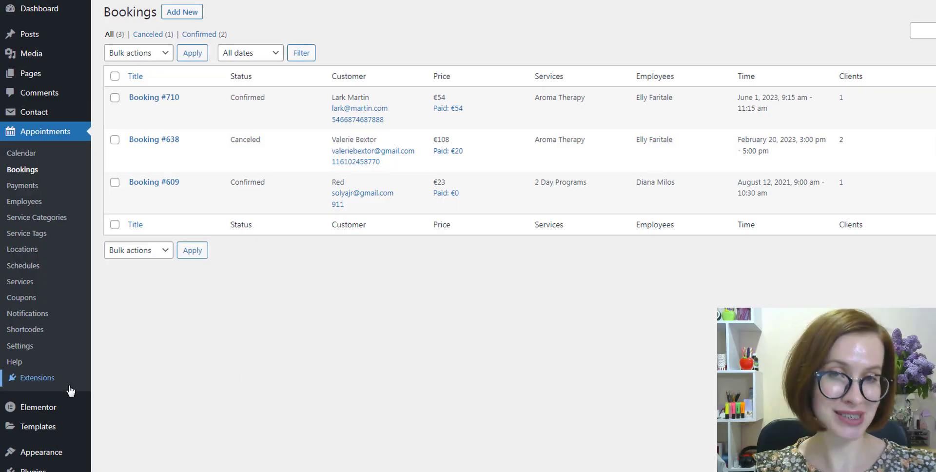
- Open the Appointments extensions page in WordPress and get the Appointment Booking WooCommerce Payments extension
{"action": "left_click", "coordinate": [33, 388]}
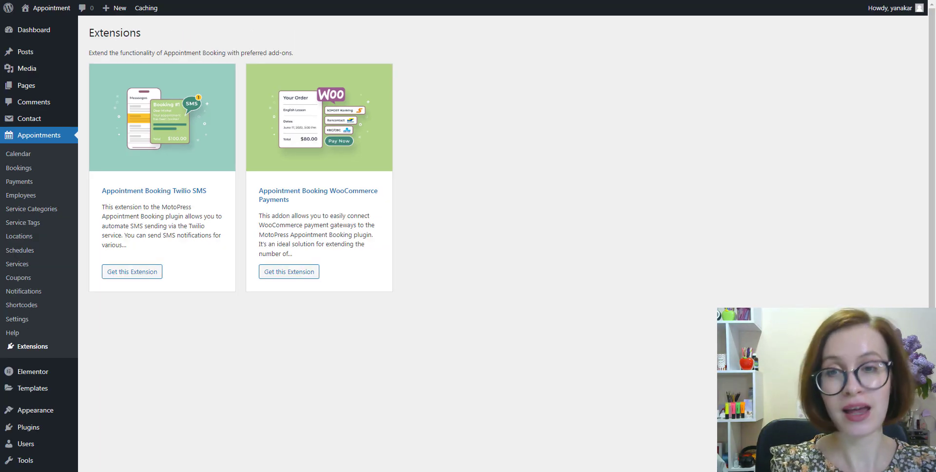
{"action": "left_click", "coordinate": [288, 271]}
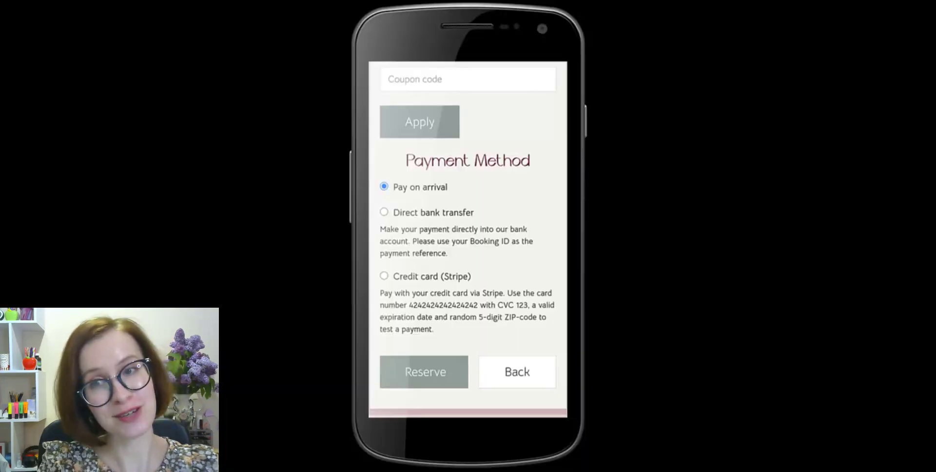
- Select Credit card (Stripe) on the mobile booking checkout and examine the card payment options offered
{"action": "left_click", "coordinate": [383, 275]}
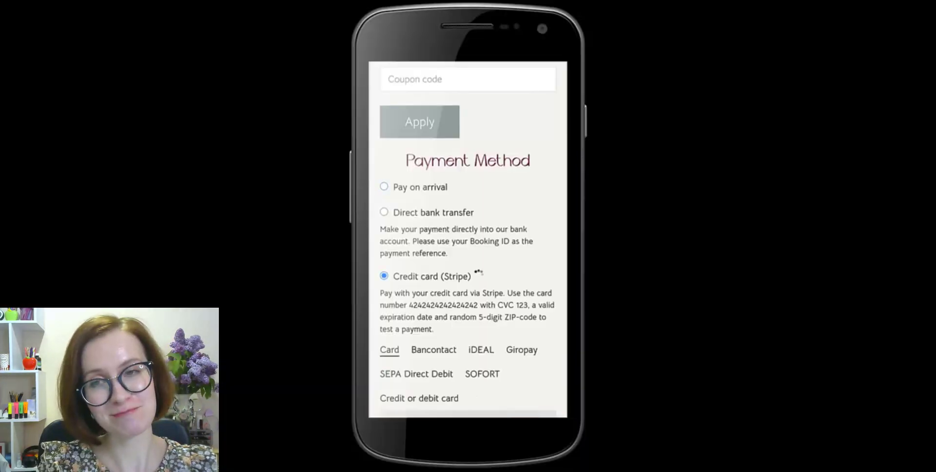
{"action": "scroll", "coordinate": [468, 239], "scroll_direction": "down", "scroll_amount": 2}
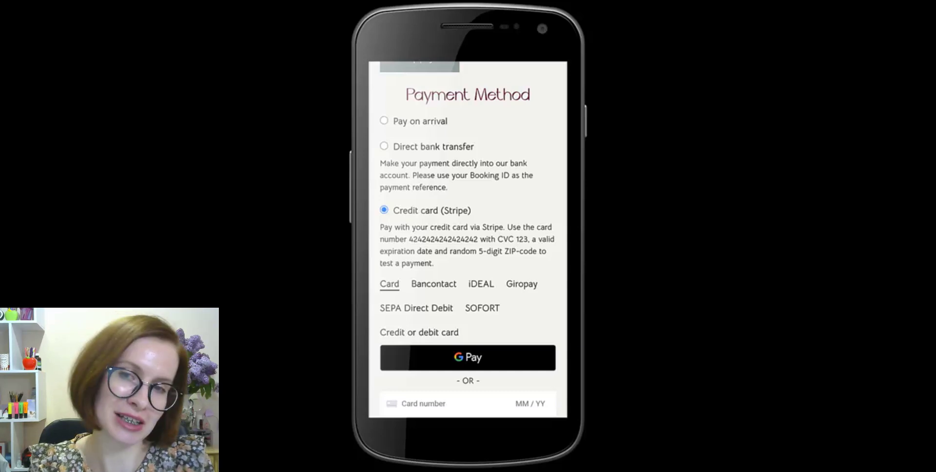
{"action": "scroll", "coordinate": [467, 239], "scroll_direction": "down", "scroll_amount": 1}
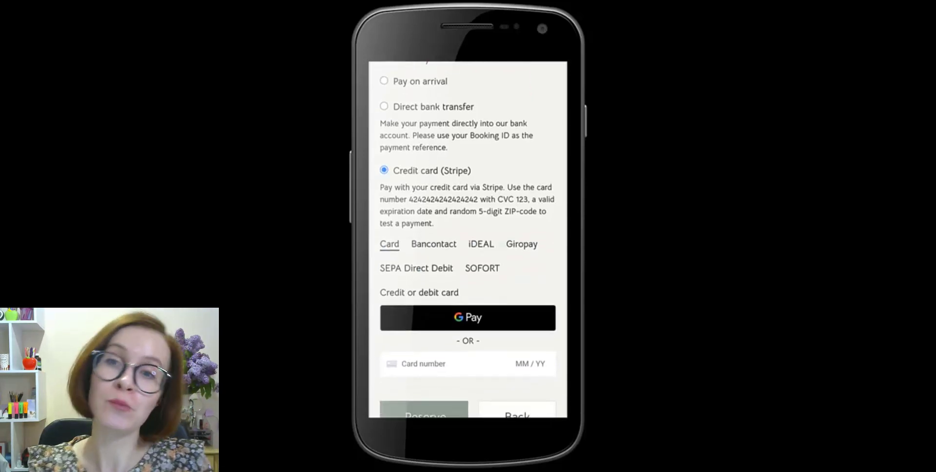
{"action": "scroll", "coordinate": [468, 239], "scroll_direction": "down", "scroll_amount": 1}
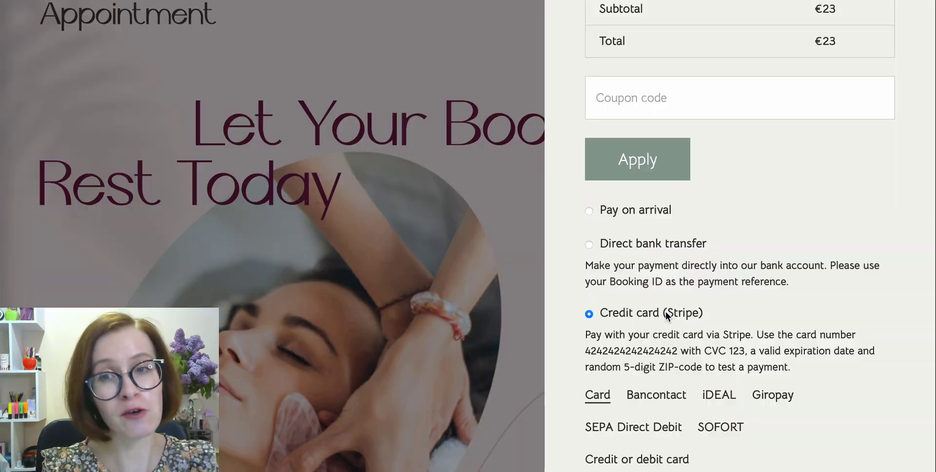
- On the desktop booking checkout, start the €23 Stripe payment with Apple Pay
{"action": "scroll", "coordinate": [665, 312], "scroll_direction": "down", "scroll_amount": 1}
{"action": "scroll", "coordinate": [666, 312], "scroll_direction": "down", "scroll_amount": 3}
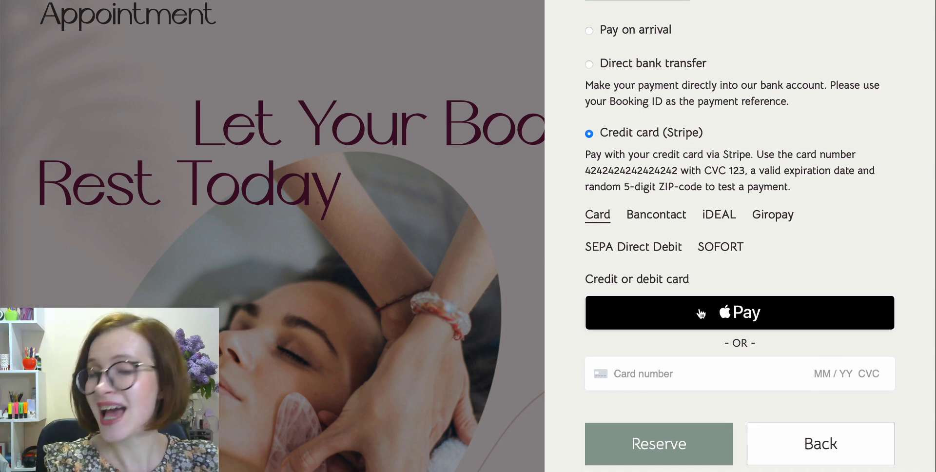
{"action": "left_click", "coordinate": [700, 314]}
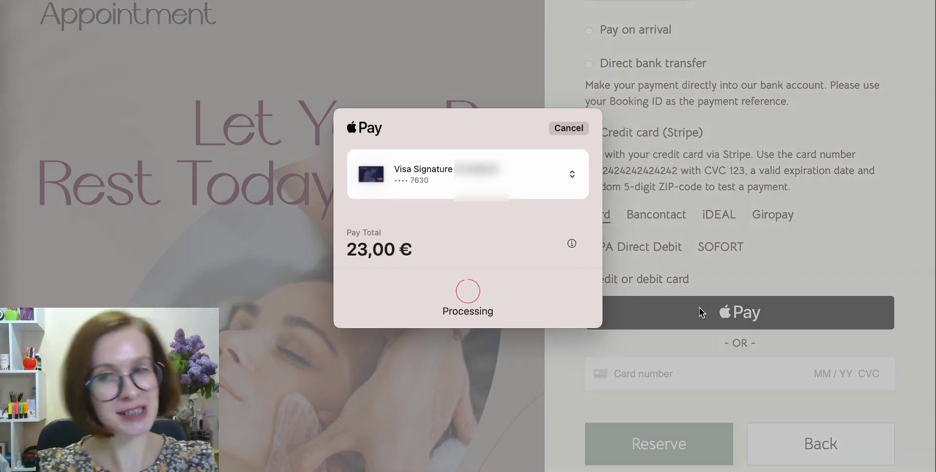